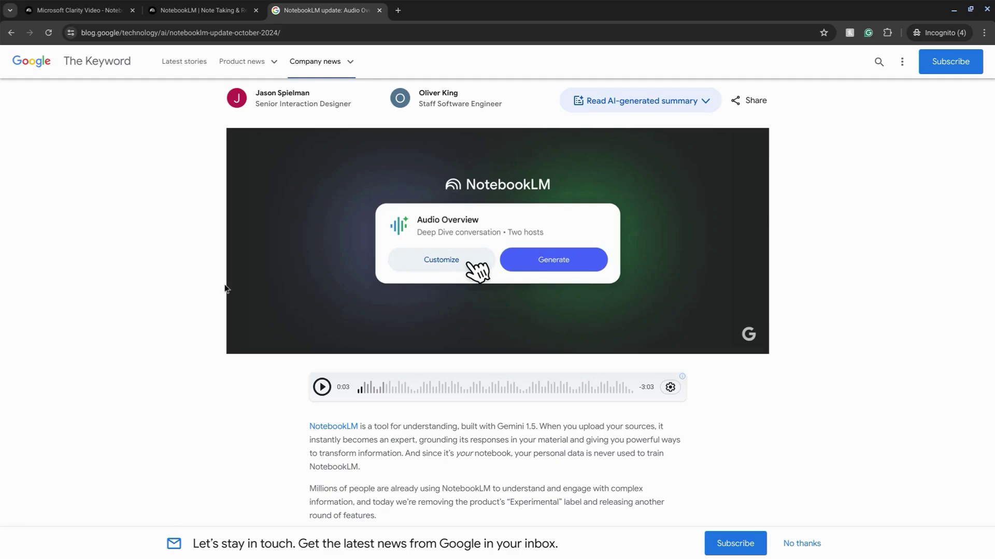
Step: Go to NotebookLM and bring up the Microsoft Clarity Video notebook with its source and Notebook guides
{"action": "left_click", "coordinate": [85, 16]}
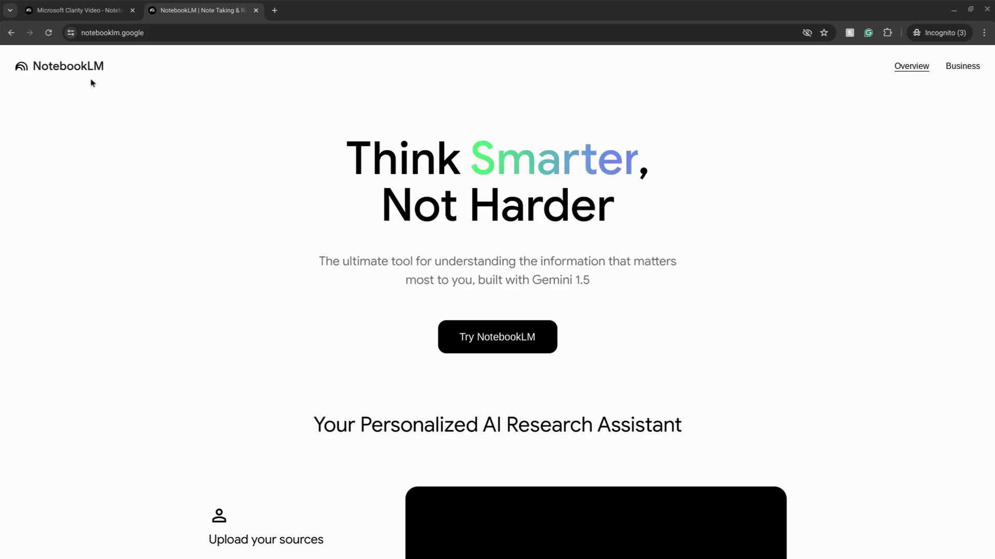
{"action": "left_click", "coordinate": [73, 10]}
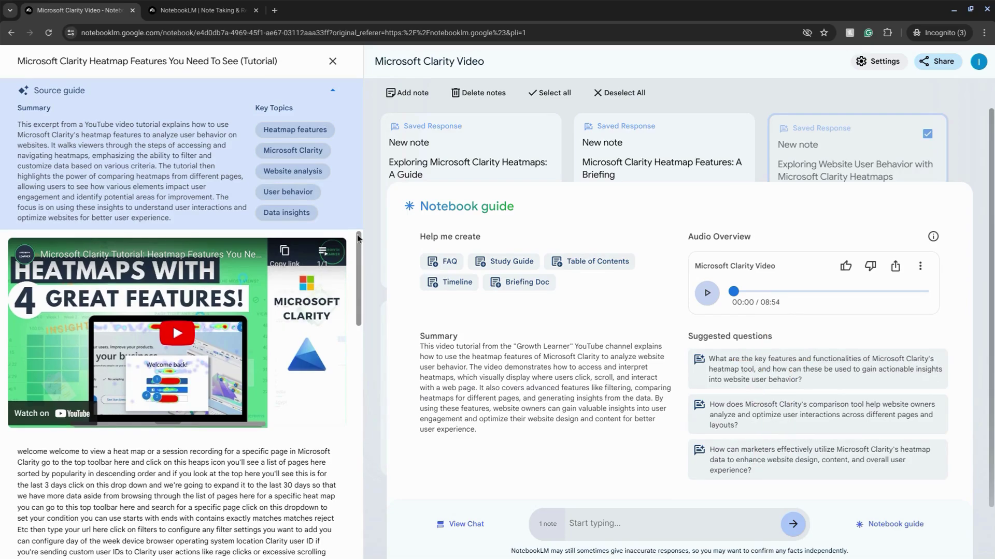
Step: Return to the sources list and read the third saved note, then close it
{"action": "left_click", "coordinate": [333, 60]}
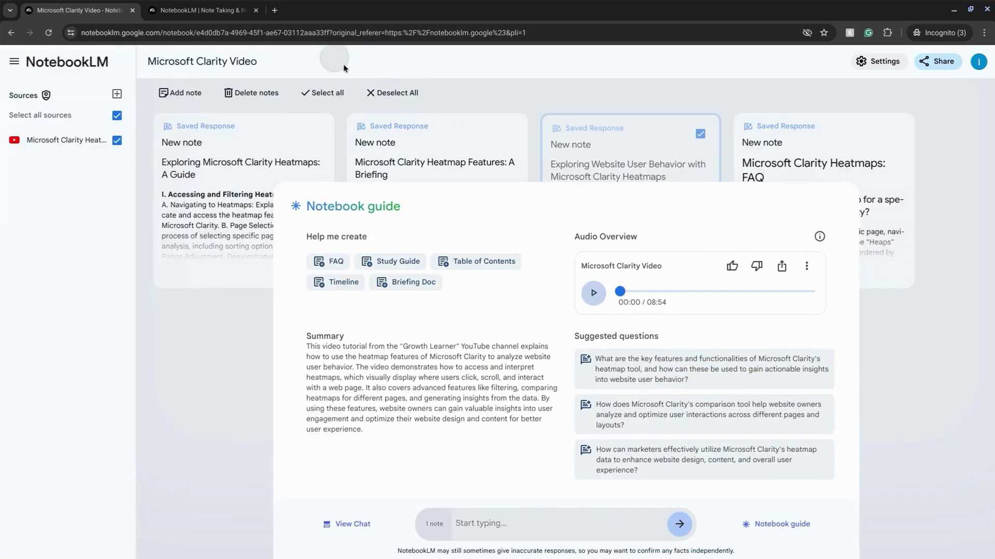
{"action": "left_click", "coordinate": [585, 164]}
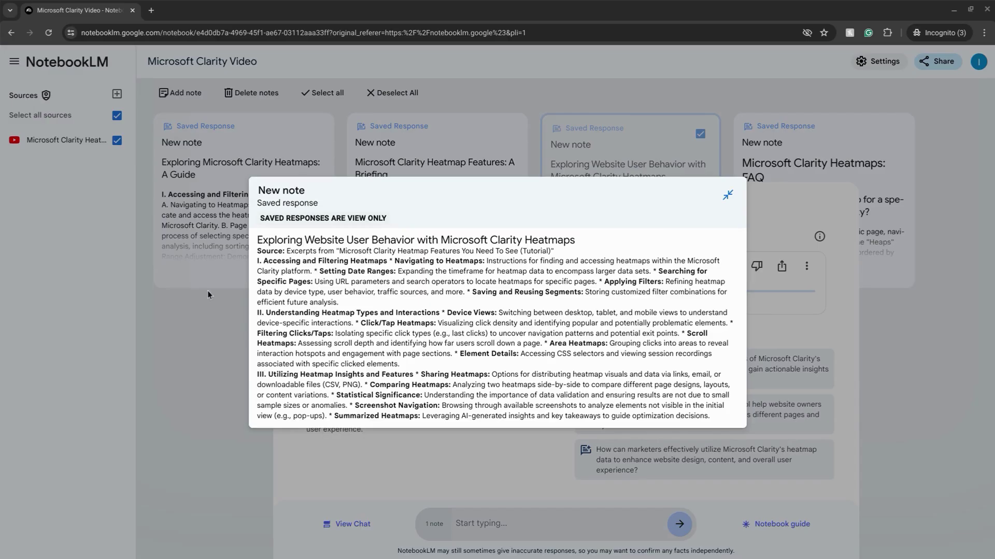
{"action": "left_click", "coordinate": [186, 266]}
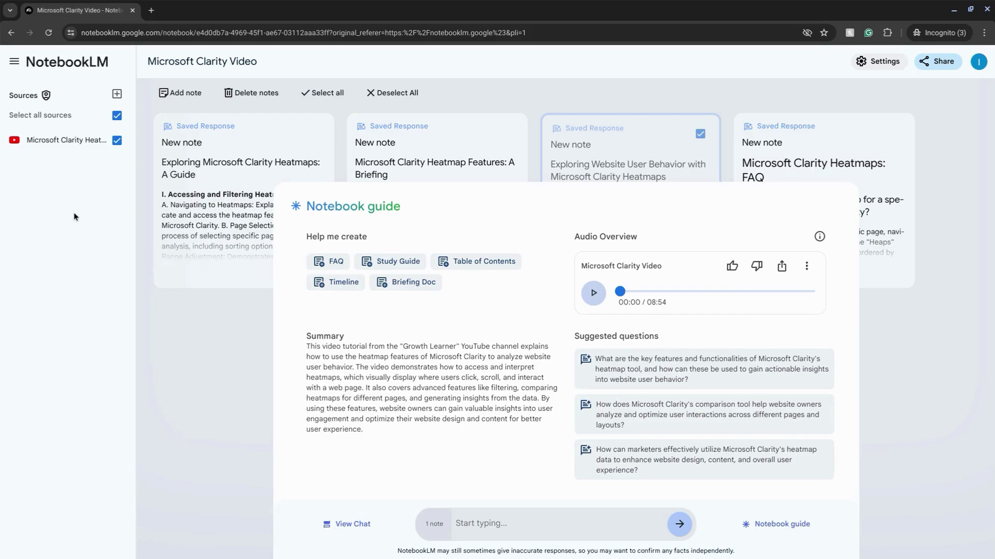
Step: Copy the Microsoft Clarity video source's YouTube link from its source guide
{"action": "left_click", "coordinate": [58, 141]}
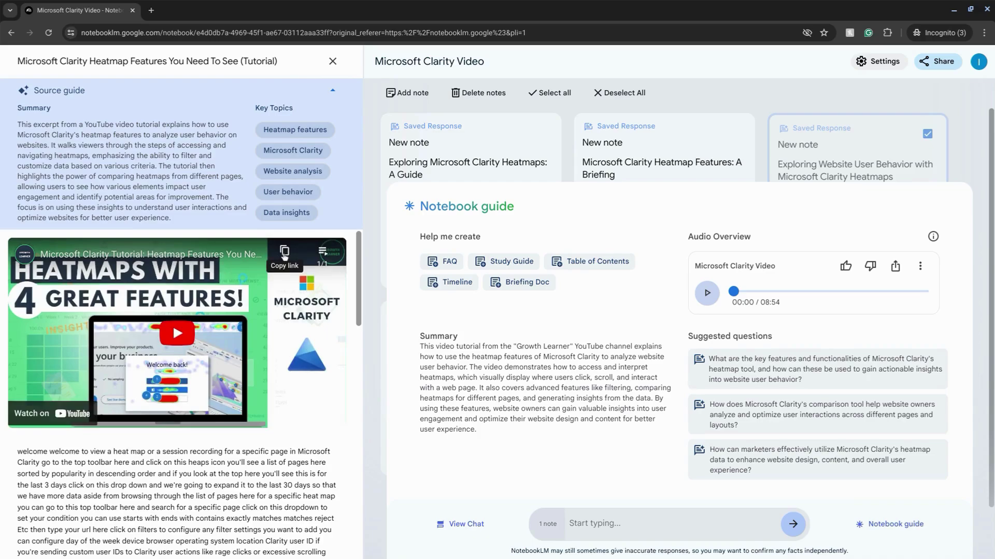
{"action": "left_click", "coordinate": [285, 254]}
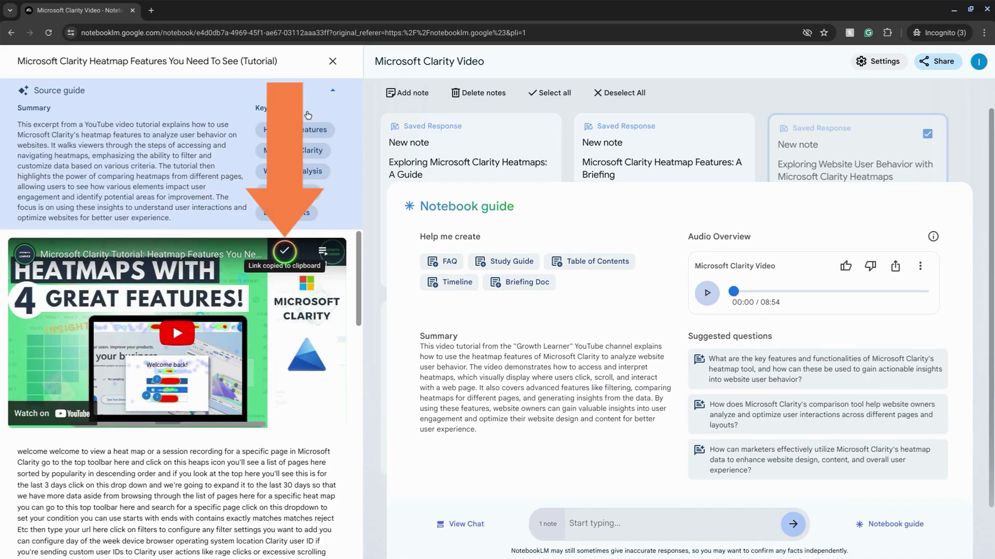
{"action": "left_click", "coordinate": [331, 62]}
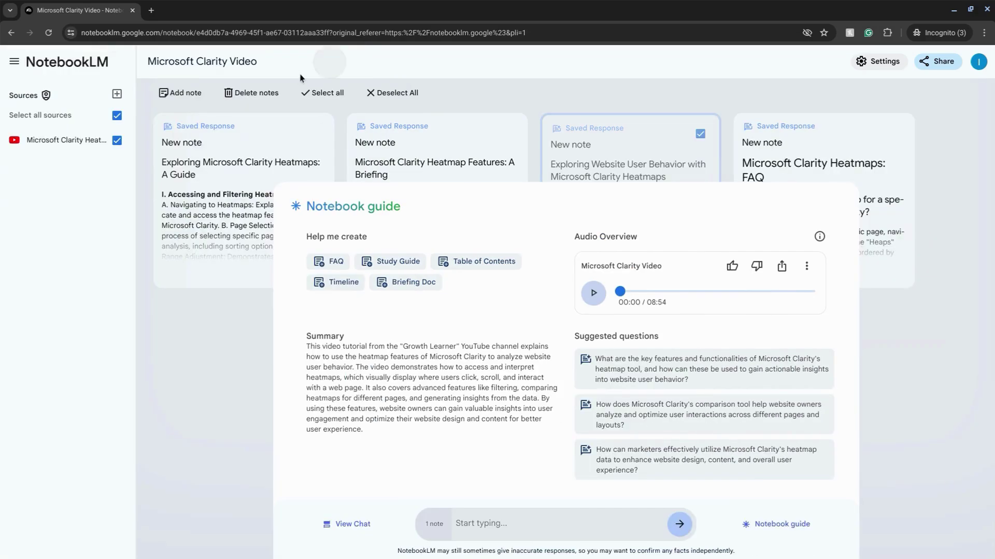
Step: Create a new notebook from the home page and insert the copied YouTube link as its source
{"action": "left_click", "coordinate": [57, 63]}
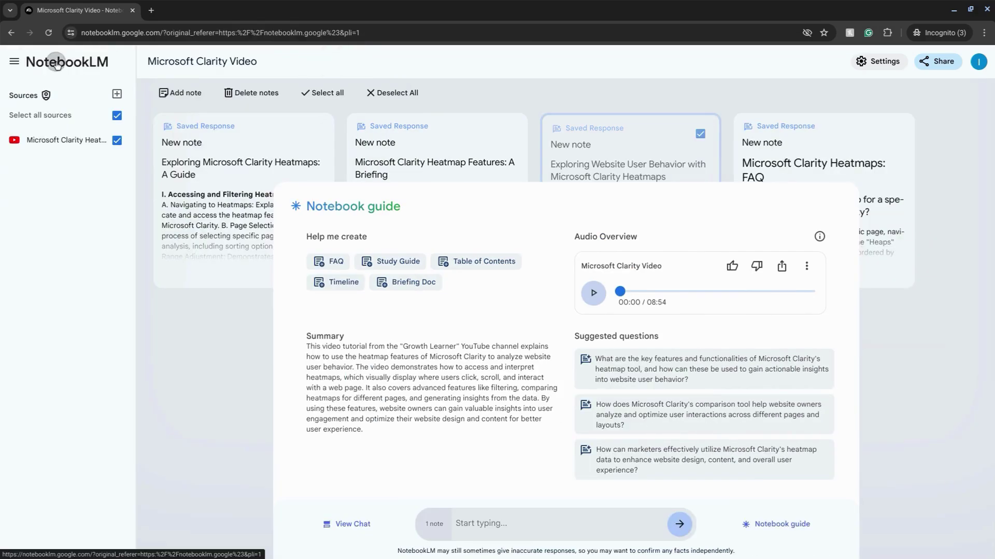
{"action": "left_click", "coordinate": [240, 189]}
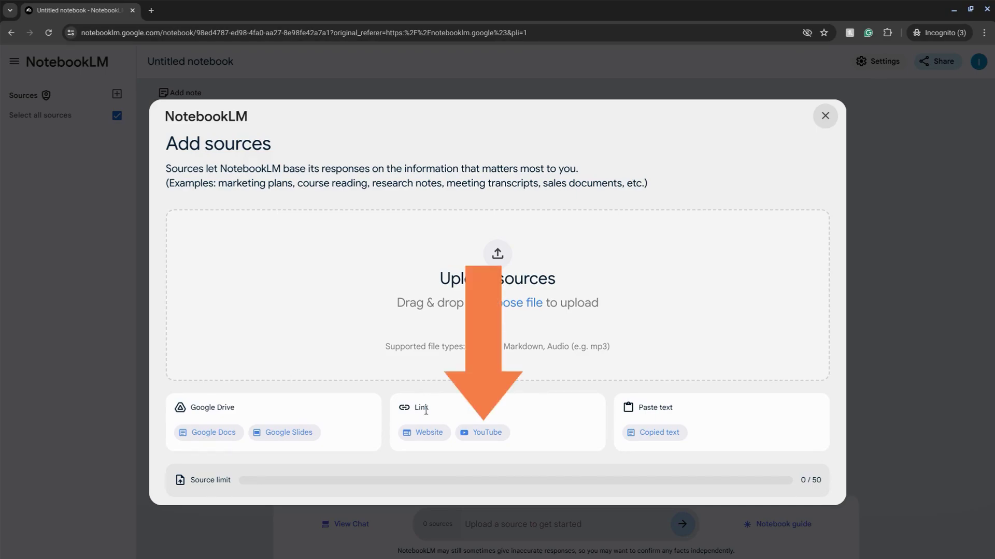
{"action": "left_click", "coordinate": [482, 433]}
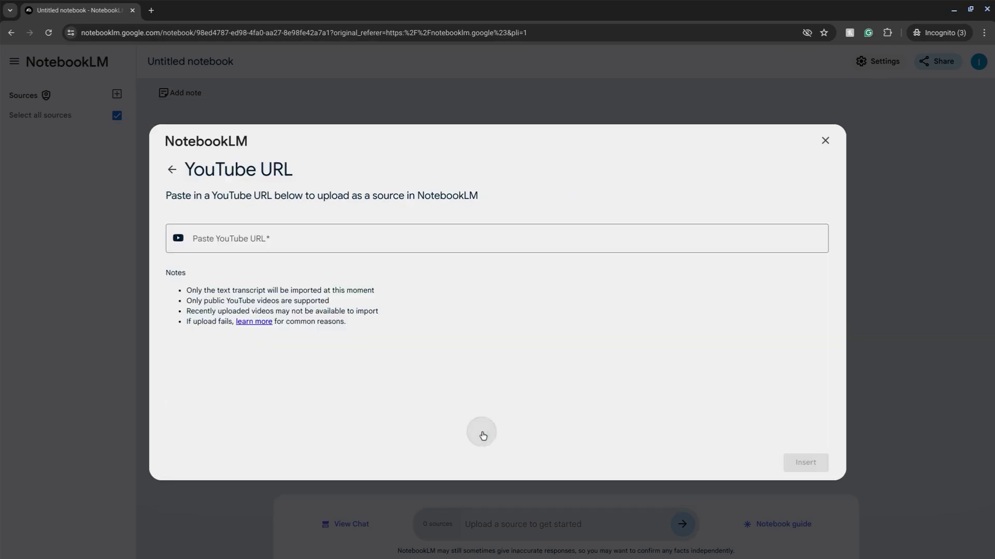
{"action": "left_click", "coordinate": [257, 239]}
{"action": "type", "text": "https://youtu.be/udhDDNe_4Tk?list=TLGG5t94I_WZ7twxOTEwMjAyNA"}
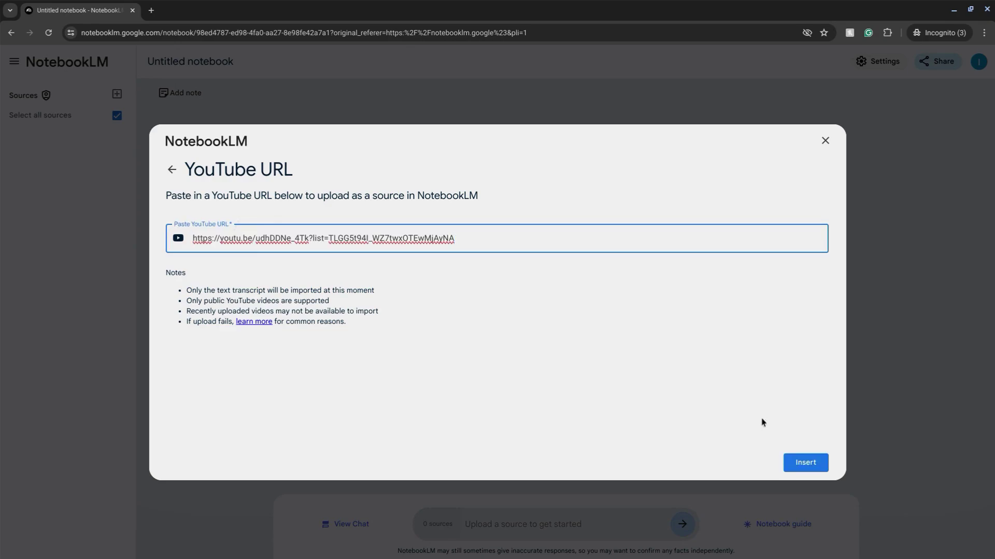
{"action": "left_click", "coordinate": [802, 463]}
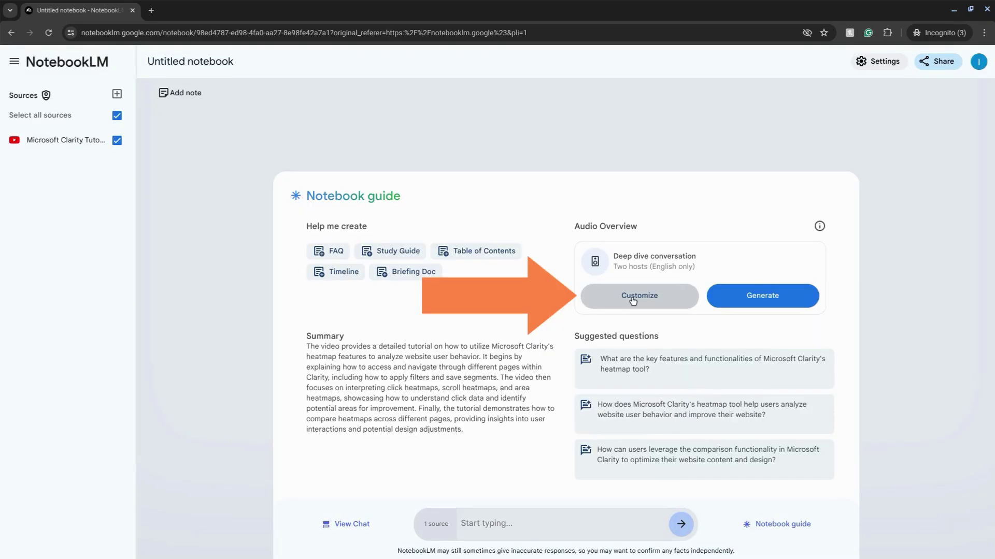
Step: Customize the Audio Overview with the pasted prompt on searching specific pages and filtering heatmaps, then generate it
{"action": "left_click", "coordinate": [633, 301]}
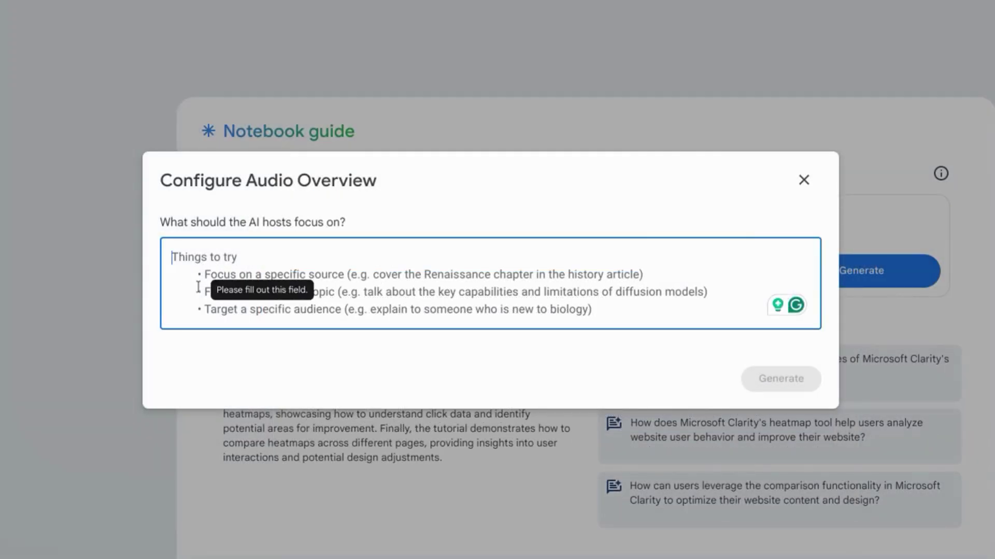
{"action": "left_click", "coordinate": [337, 284]}
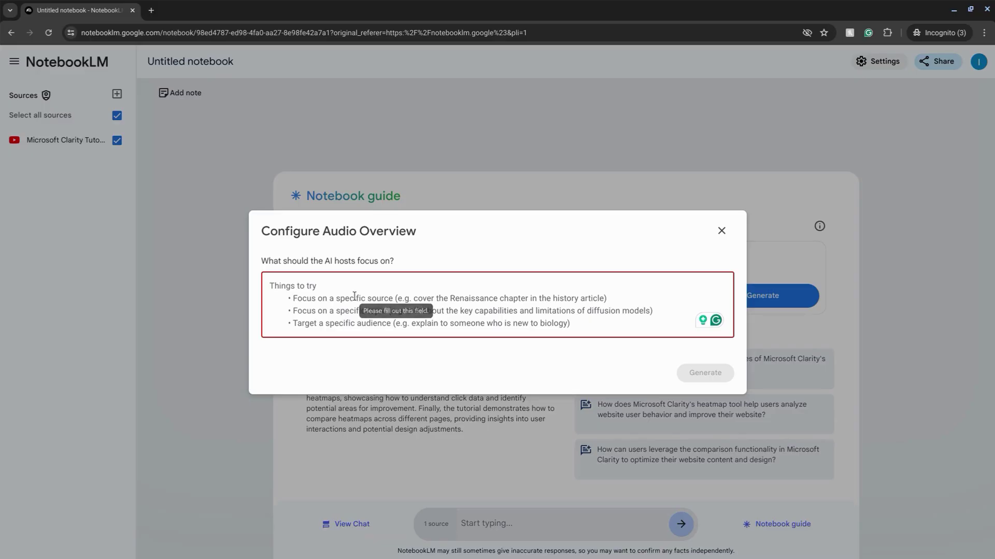
{"action": "type", "text": "Focus on the first section of the video, only covering searching for specific web pages and filtering heatmaps."}
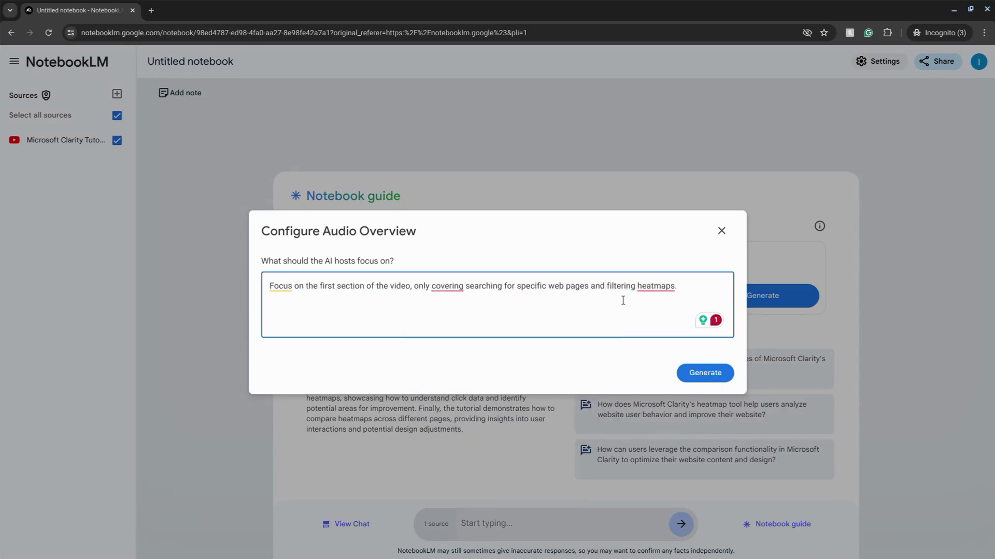
{"action": "left_click", "coordinate": [694, 379]}
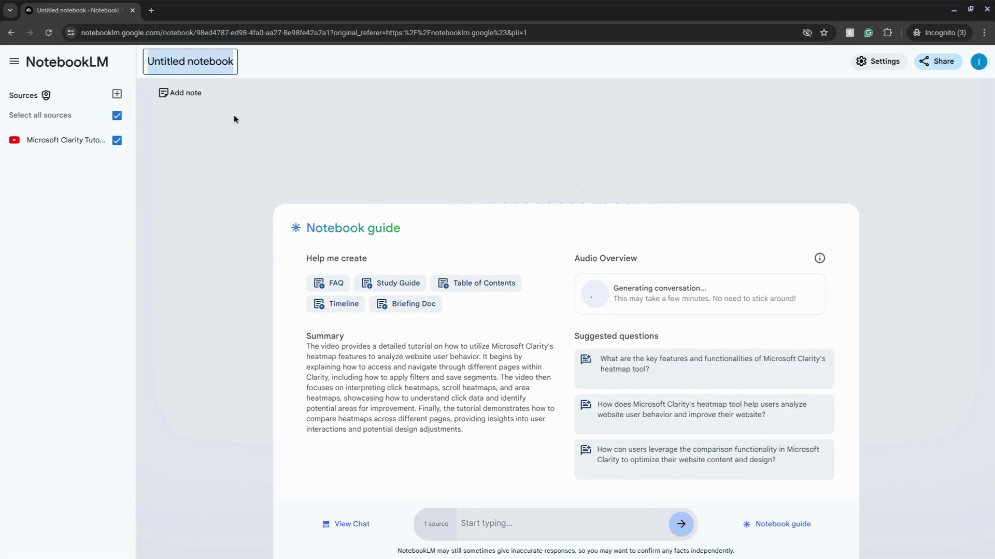
Step: Rename the notebook to 'Microsoft Clarity Heatmaps: Searching for Specific Pages'
{"action": "left_click", "coordinate": [177, 57]}
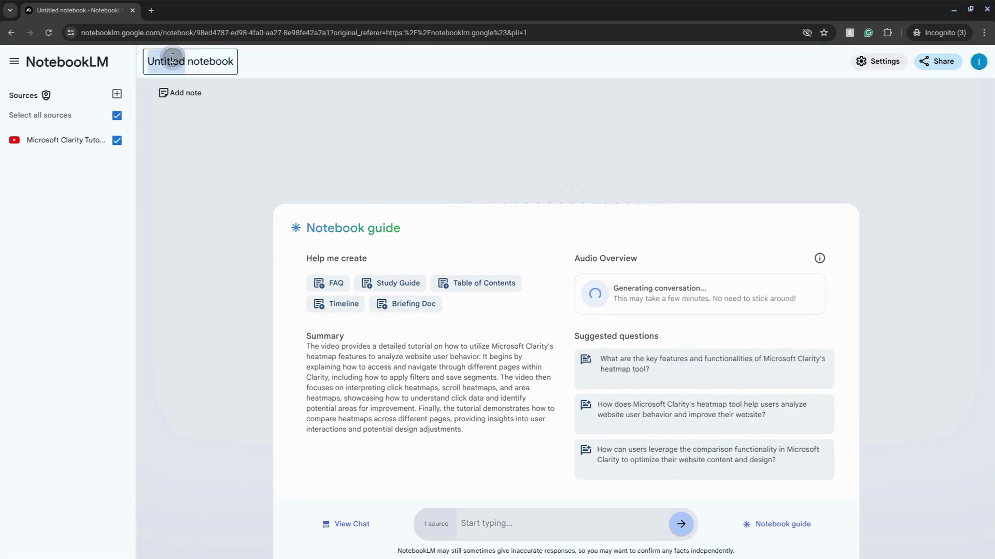
{"action": "triple_click", "coordinate": [173, 58]}
{"action": "type", "text": "Microsoft Clarity Heatmaps: Searching for Specific Pages"}
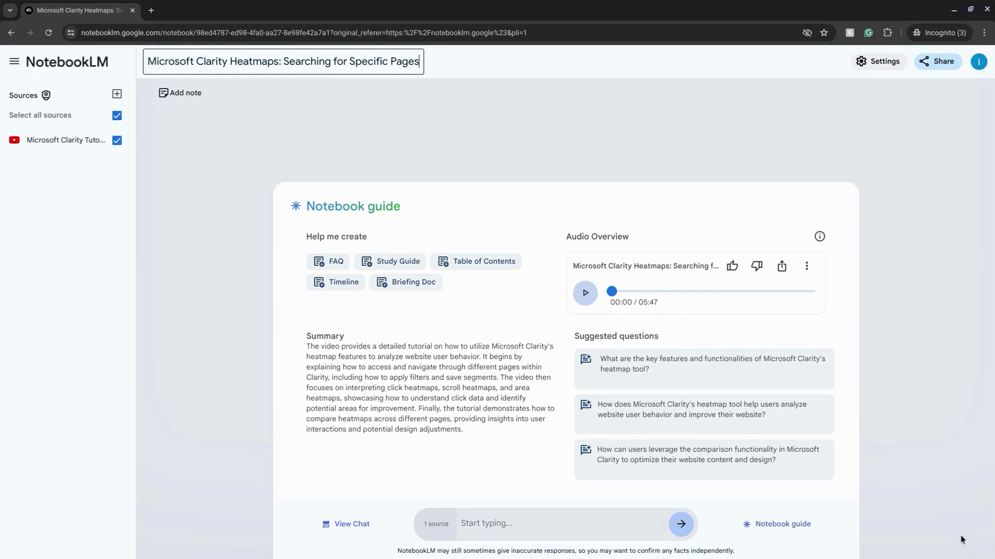
Step: Play the Audio Overview at 1.5x speed and skip ahead through the progress bar
{"action": "left_click", "coordinate": [585, 292]}
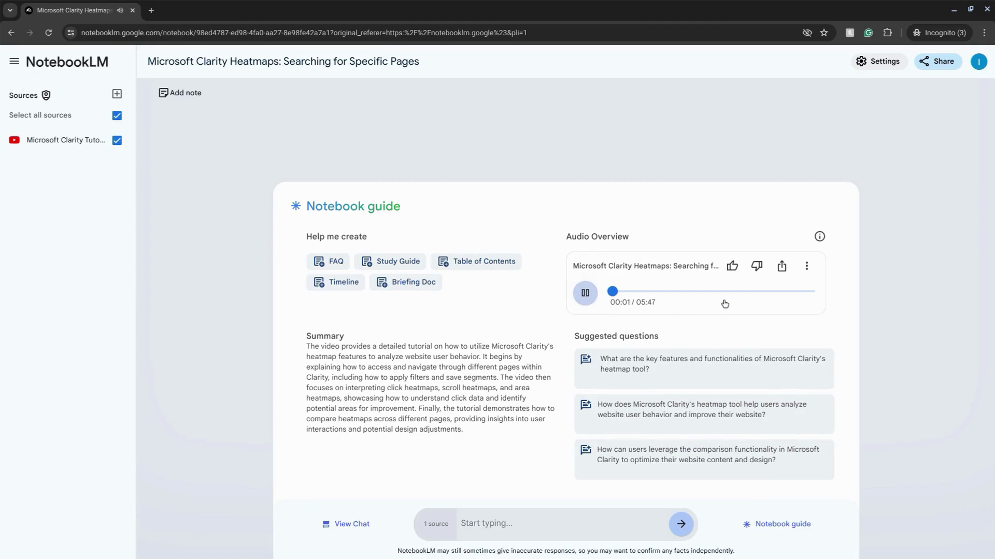
{"action": "left_click", "coordinate": [809, 269]}
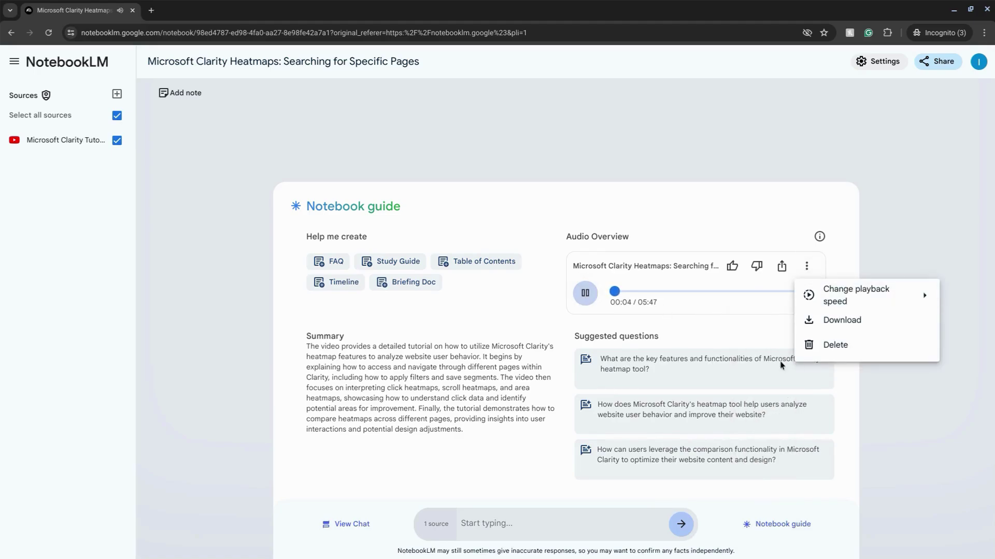
{"action": "mouse_move", "coordinate": [811, 299]}
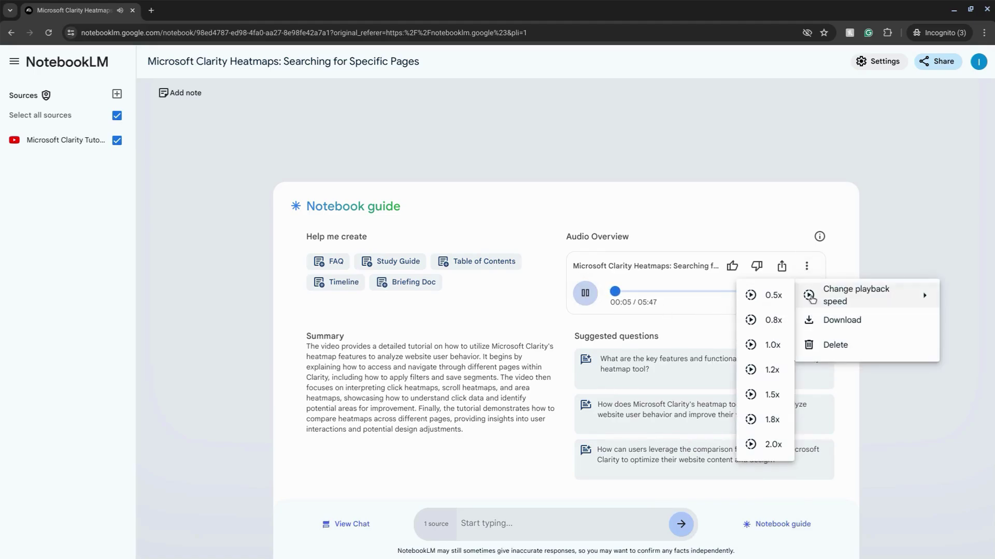
{"action": "left_click", "coordinate": [774, 404]}
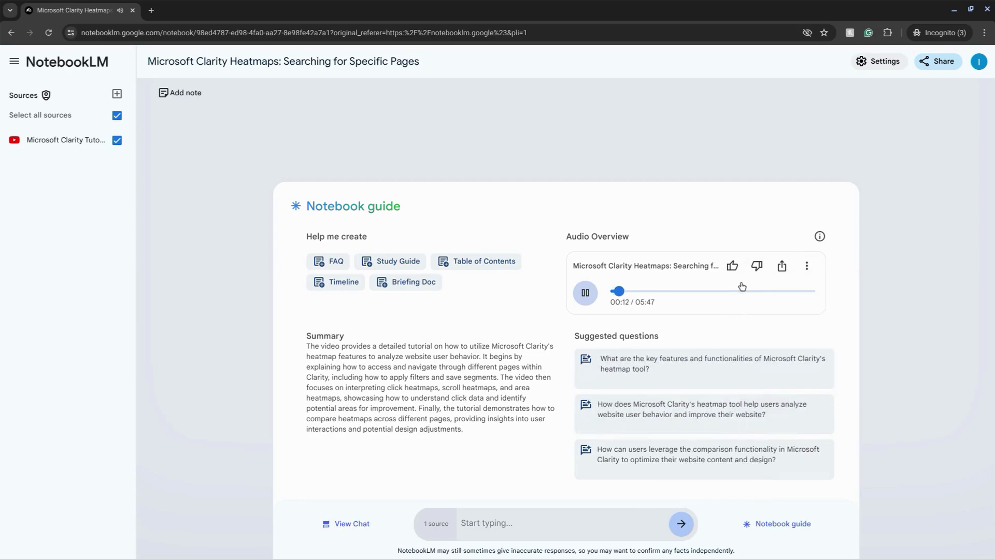
{"action": "left_click", "coordinate": [676, 291]}
{"action": "mouse_move", "coordinate": [754, 550]}
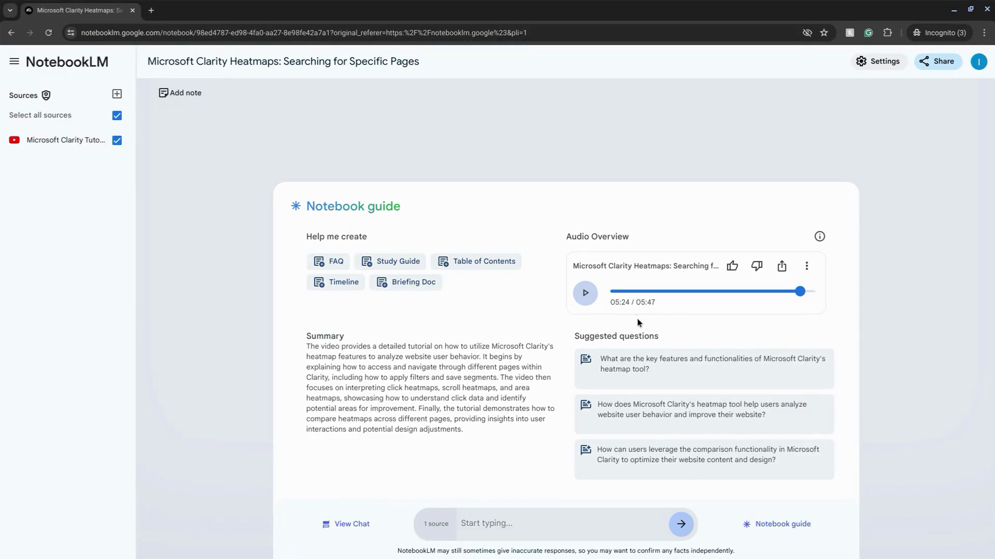
Step: Choose Delete from the Audio Overview's options menu
{"action": "left_click", "coordinate": [807, 267]}
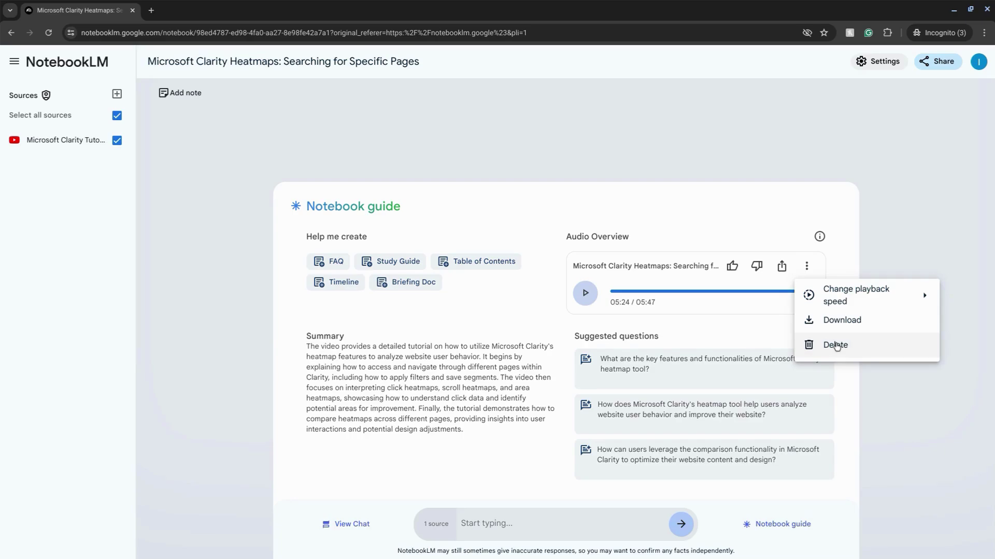
{"action": "left_click", "coordinate": [835, 345]}
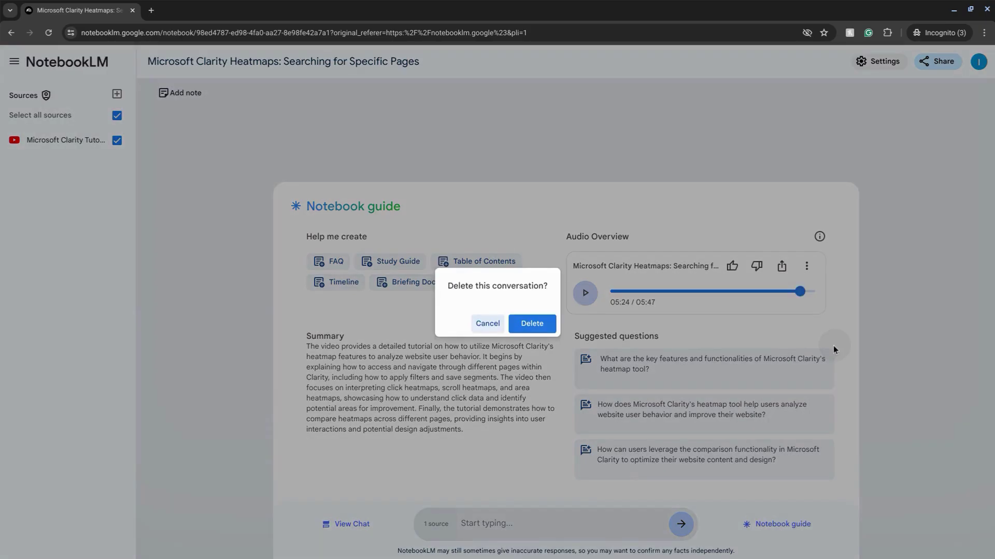
Step: Confirm deletion and regenerate the overview with the focus prompt plus 'Limit the audio overview to 3 minutes.'
{"action": "left_click", "coordinate": [528, 326]}
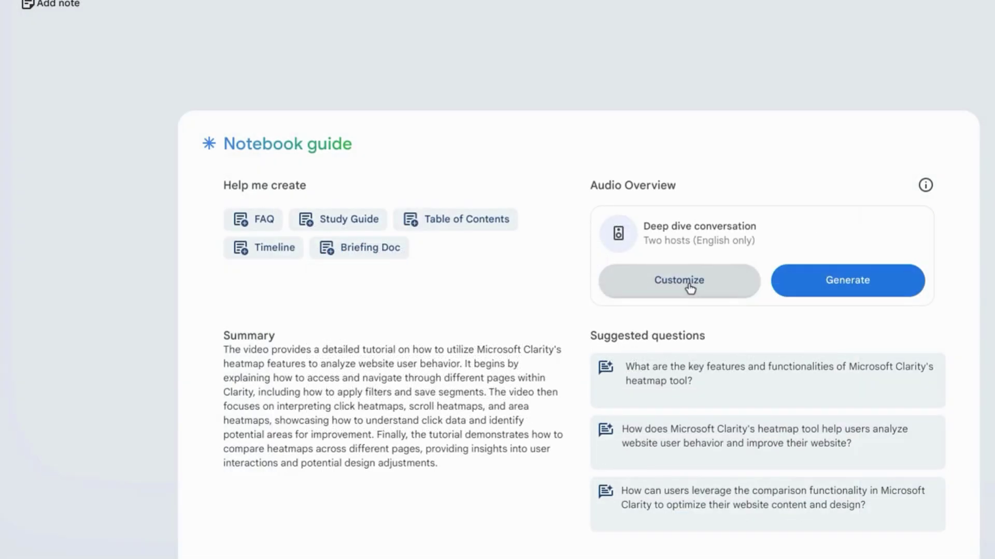
{"action": "left_click", "coordinate": [689, 288]}
{"action": "left_click", "coordinate": [442, 284]}
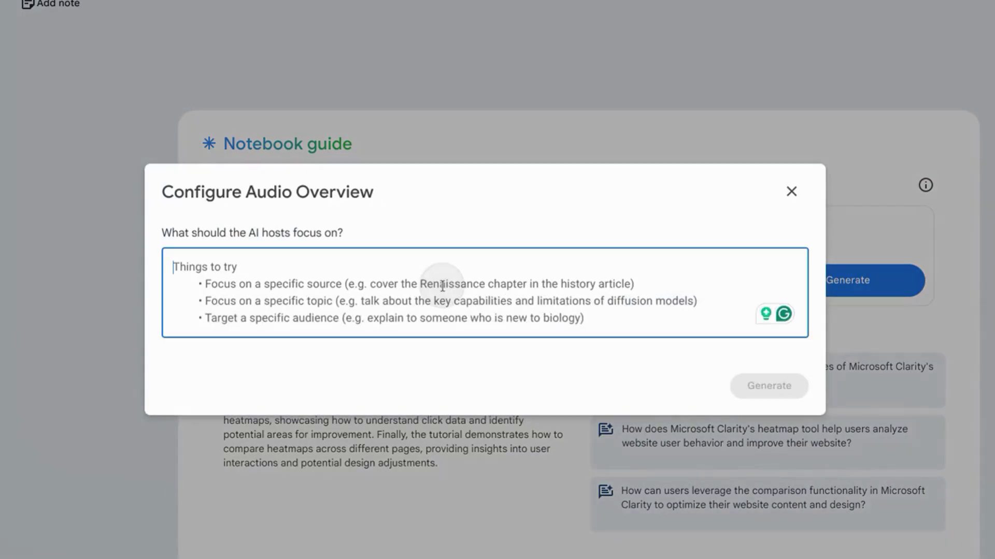
{"action": "type", "text": "Focus on the first section of the video, only covering searching for specific web pages and filtering heatmaps."}
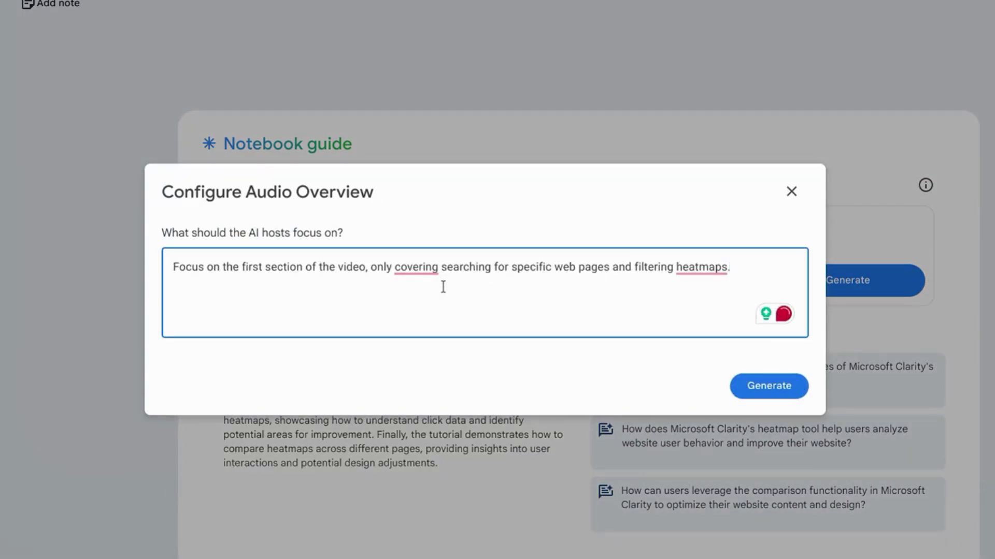
{"action": "type", "text": "Limit the aud"}
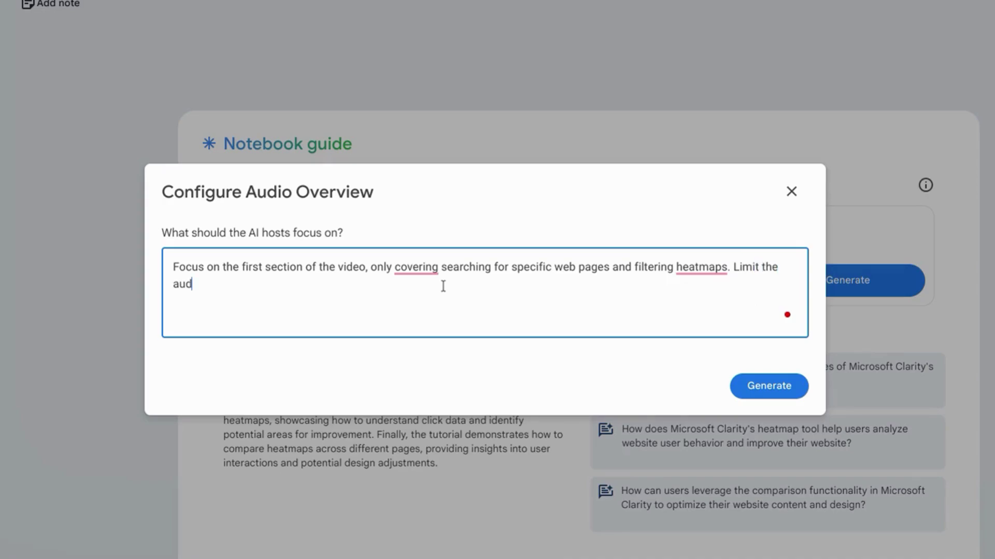
{"action": "type", "text": "io overview to 3 min"}
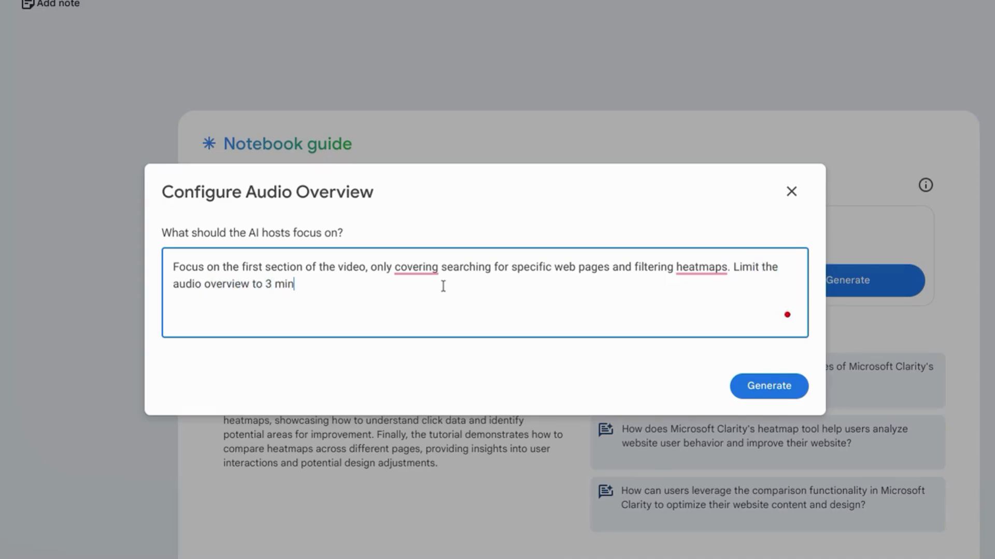
{"action": "type", "text": "utes."}
{"action": "left_click", "coordinate": [766, 387]}
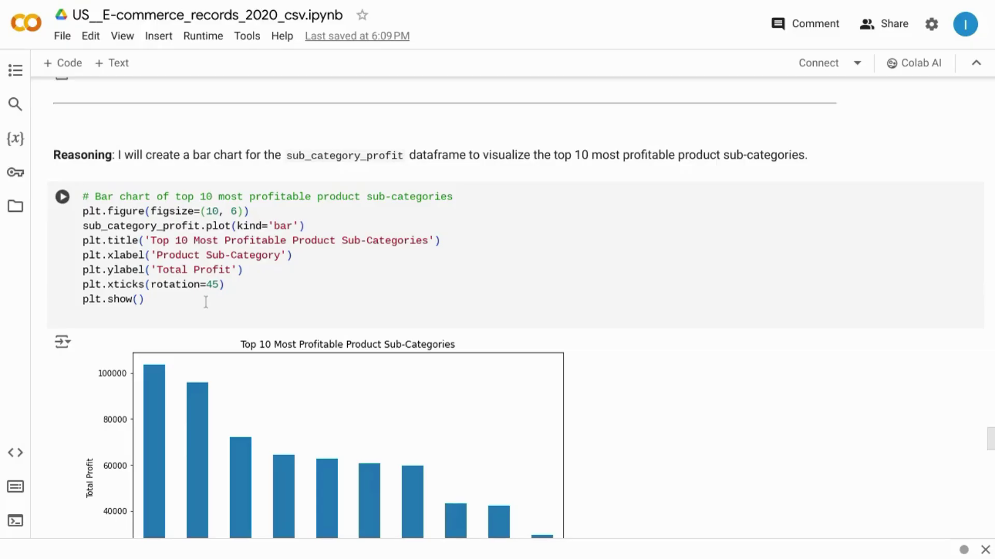
{"action": "scroll", "coordinate": [206, 302], "scroll_direction": "down", "scroll_amount": 1}
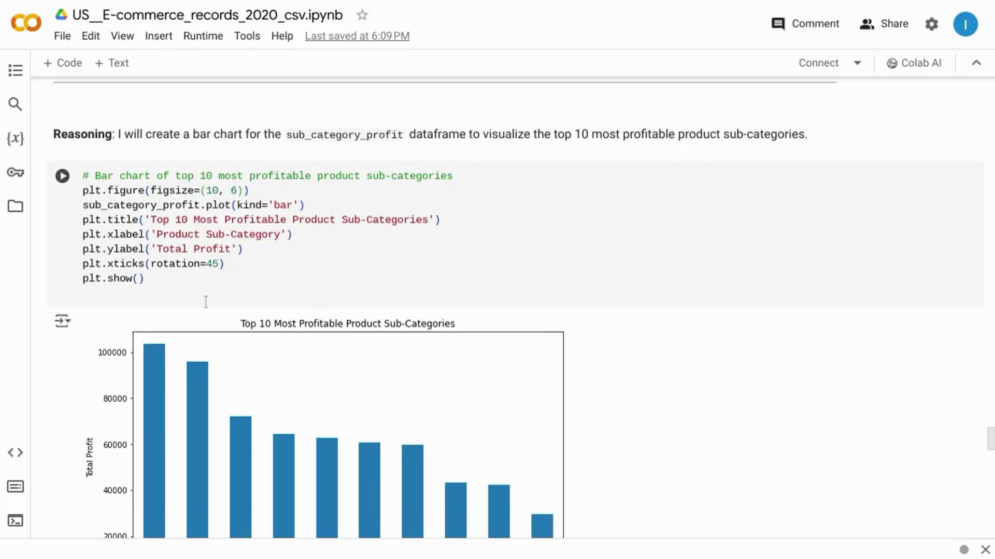
{"action": "scroll", "coordinate": [205, 302], "scroll_direction": "down", "scroll_amount": 15}
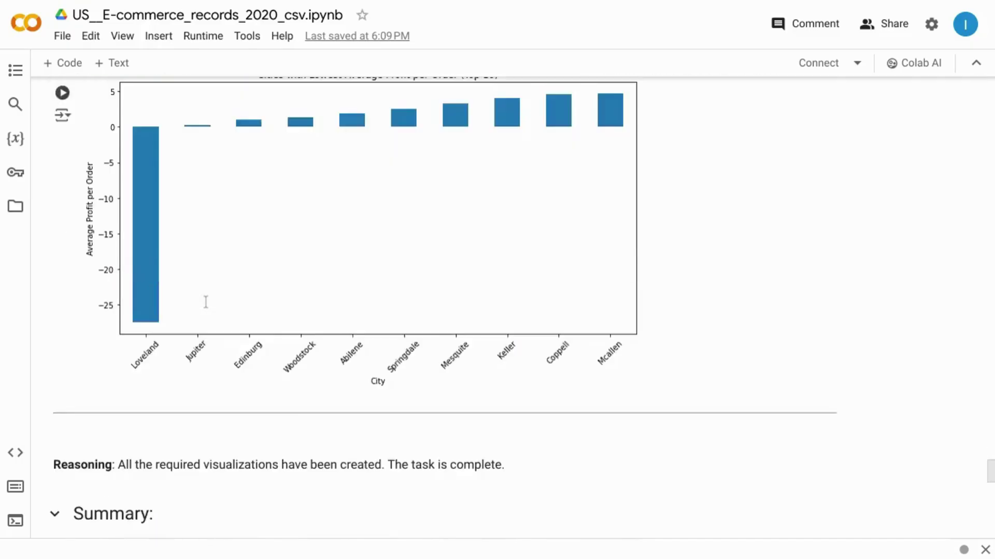
{"action": "scroll", "coordinate": [206, 302], "scroll_direction": "down", "scroll_amount": 10}
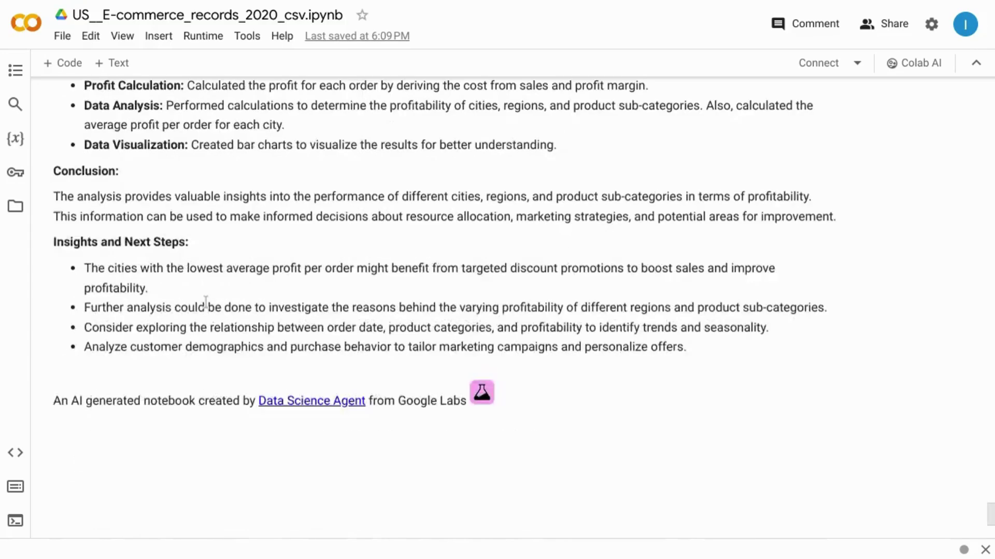
{"action": "scroll", "coordinate": [205, 302], "scroll_direction": "up", "scroll_amount": 10}
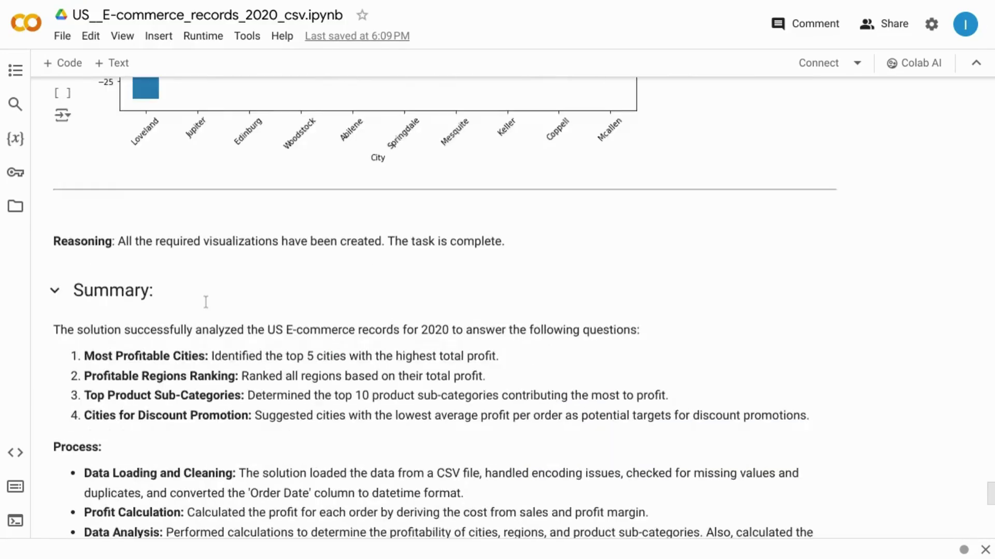